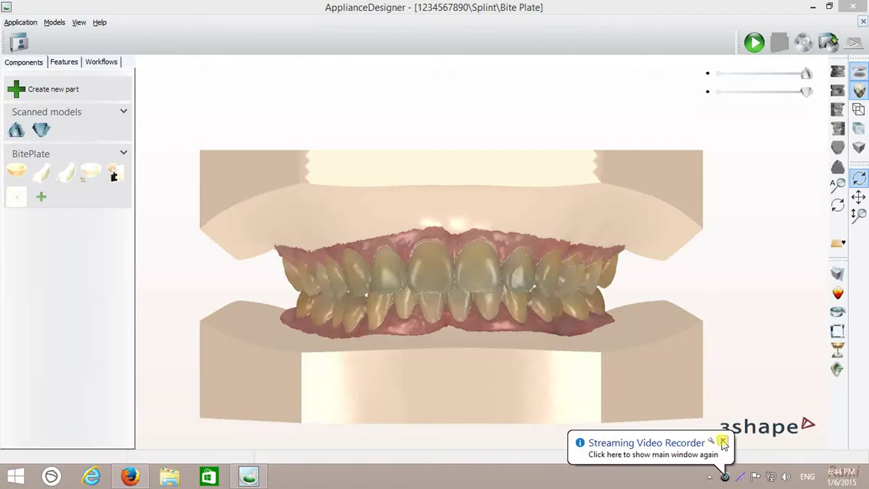
- Review jaw alignment in the virtual articulator, then hide the lower jaw and view the upper jaw occlusally
{"action": "left_click", "coordinate": [838, 330]}
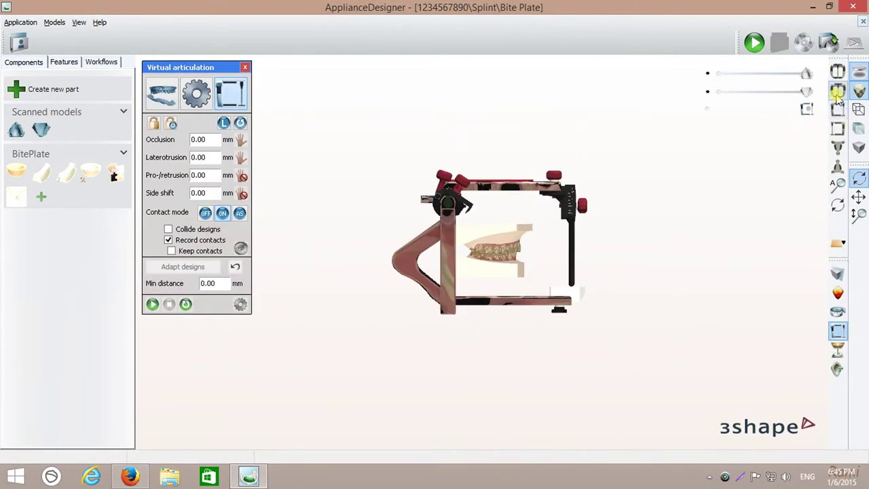
{"action": "left_click", "coordinate": [840, 128]}
{"action": "left_click", "coordinate": [840, 129]}
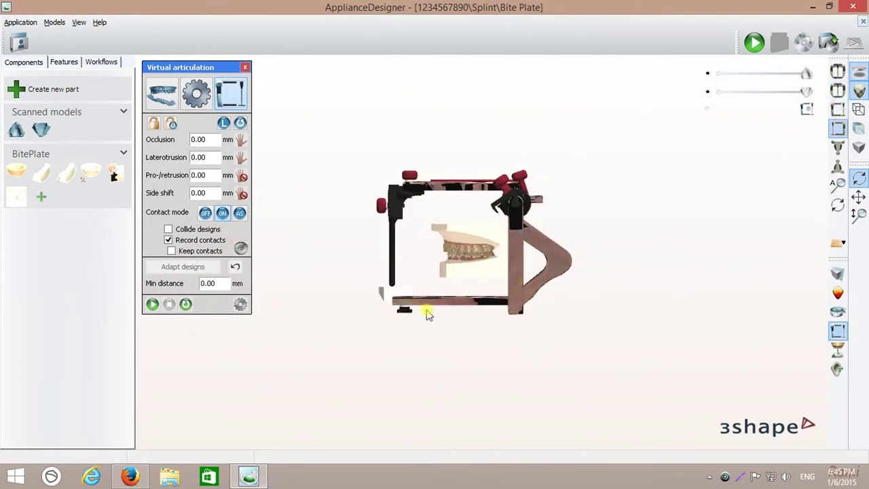
{"action": "left_click", "coordinate": [162, 98]}
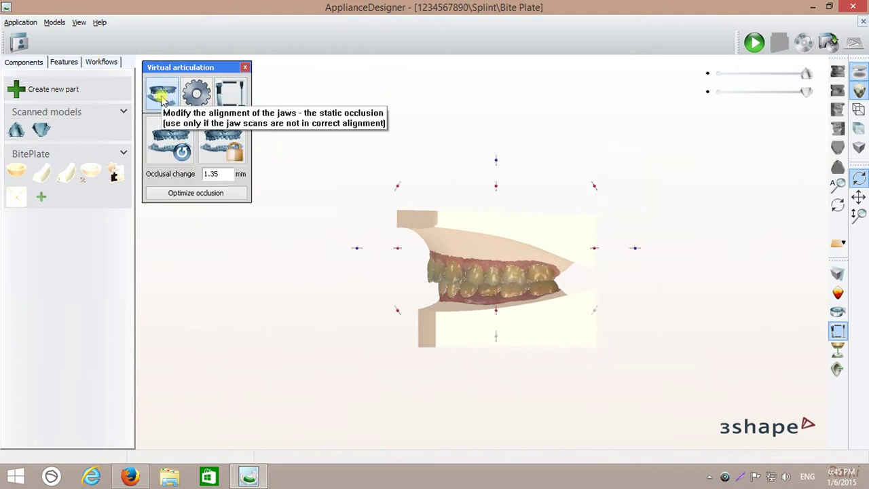
{"action": "left_click", "coordinate": [231, 92]}
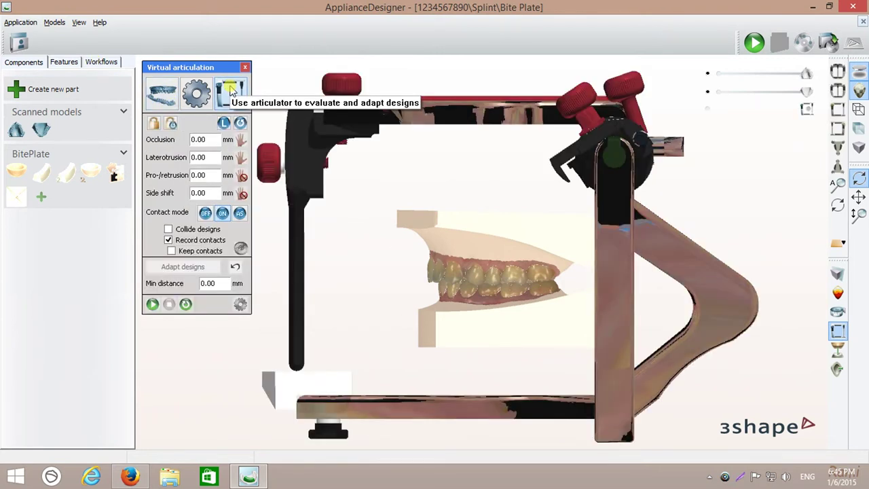
{"action": "left_click", "coordinate": [839, 331]}
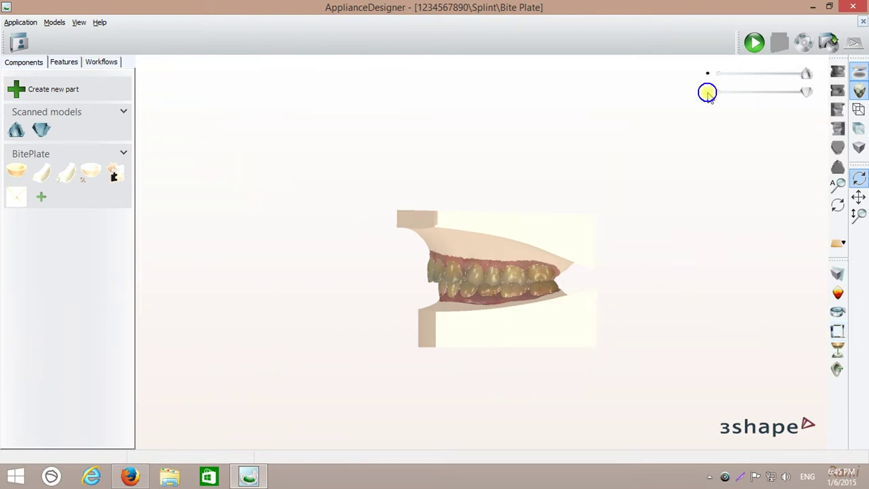
{"action": "left_click", "coordinate": [708, 91]}
{"action": "left_click", "coordinate": [838, 167]}
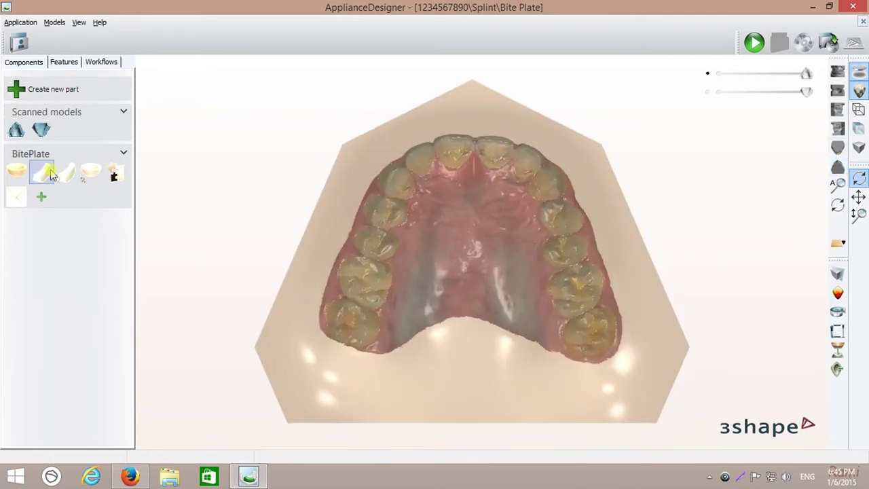
- Start the palatal shell, accept its insertion direction, and generate a 1.4mm shell from the traced outline
{"action": "left_click", "coordinate": [16, 171]}
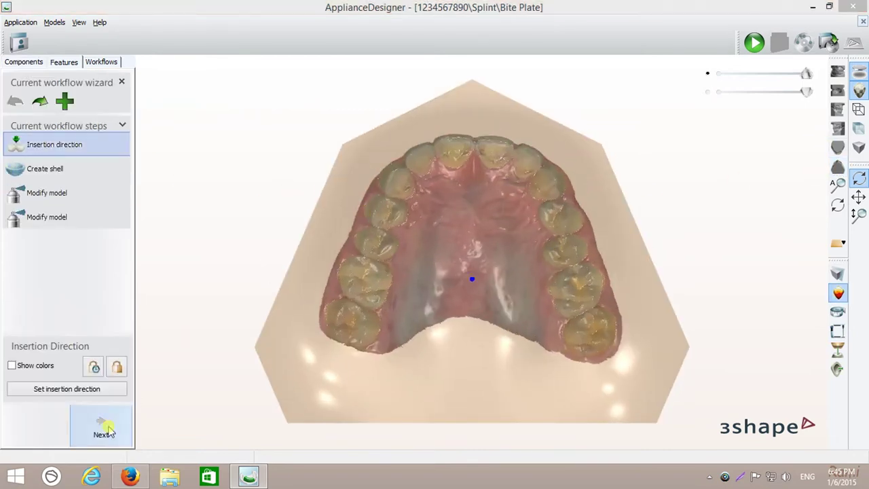
{"action": "left_click", "coordinate": [103, 428]}
{"action": "scroll", "coordinate": [333, 388], "scroll_direction": "up", "scroll_amount": 1}
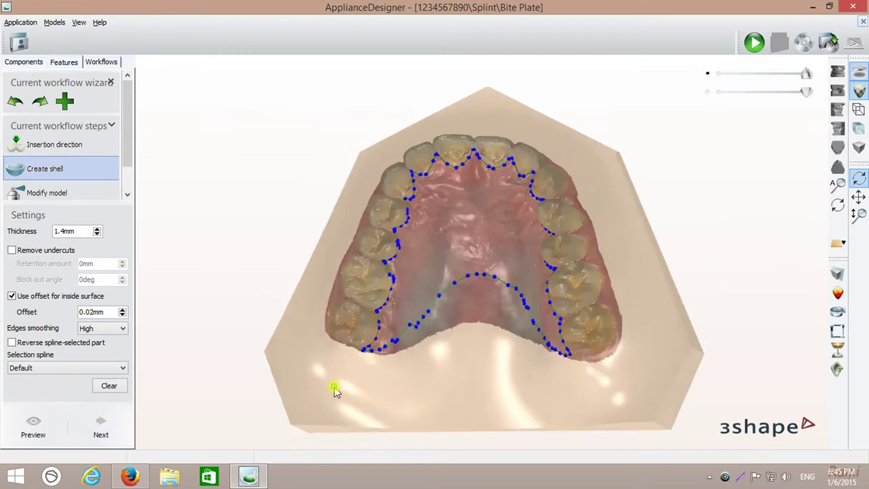
{"action": "scroll", "coordinate": [382, 365], "scroll_direction": "up", "scroll_amount": 2}
{"action": "scroll", "coordinate": [423, 342], "scroll_direction": "up", "scroll_amount": 2}
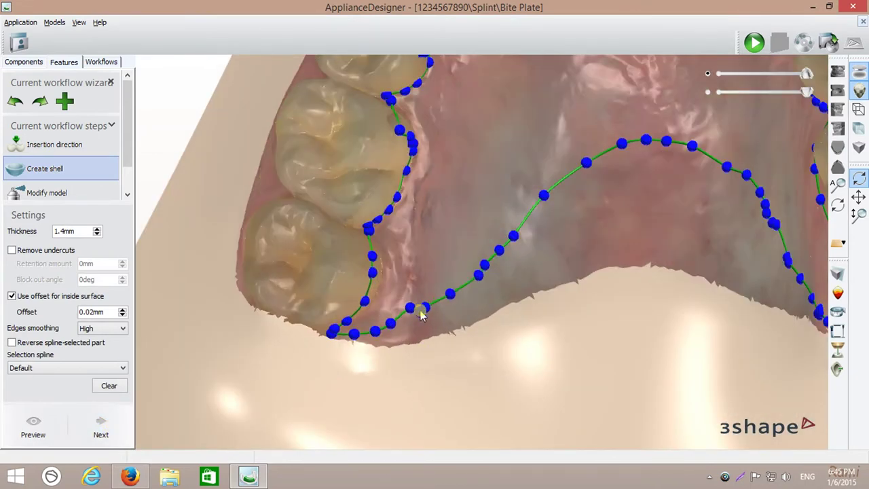
{"action": "scroll", "coordinate": [434, 305], "scroll_direction": "down", "scroll_amount": 5}
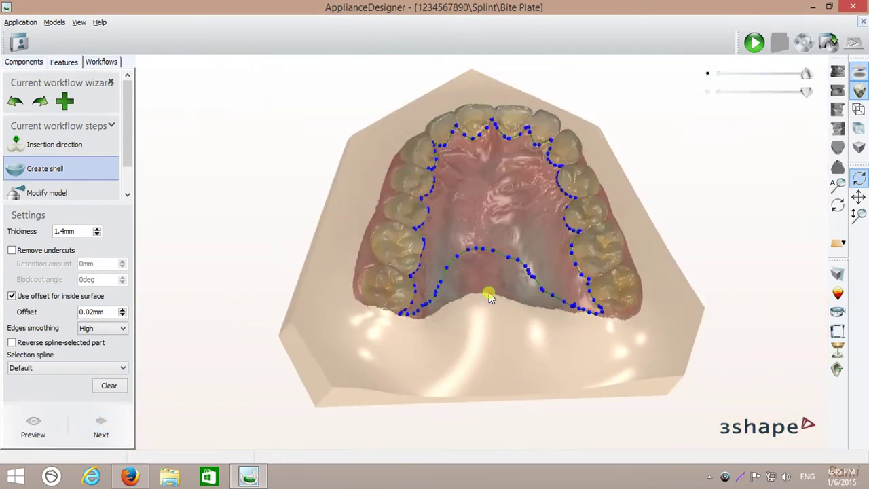
{"action": "left_click", "coordinate": [102, 430]}
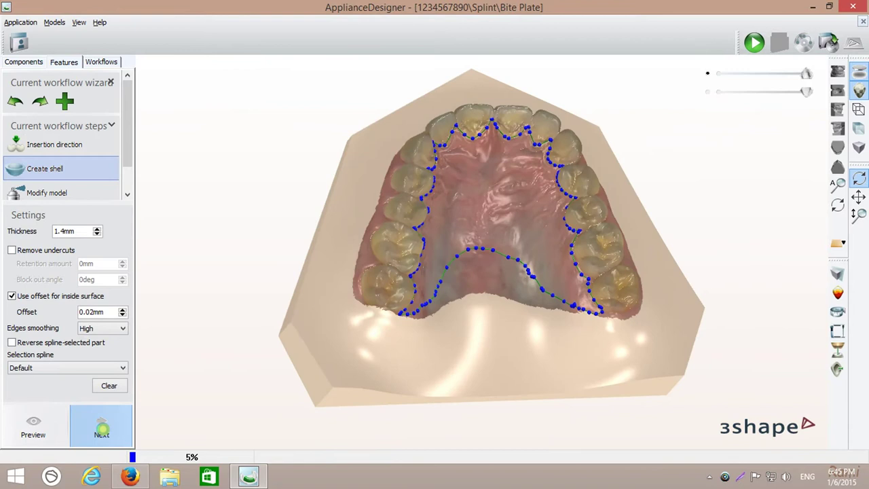
{"action": "right_click", "coordinate": [726, 476]}
- Accept the generated palatal shell and apply the Modify model sculpt step to finish it
{"action": "left_click", "coordinate": [652, 414]}
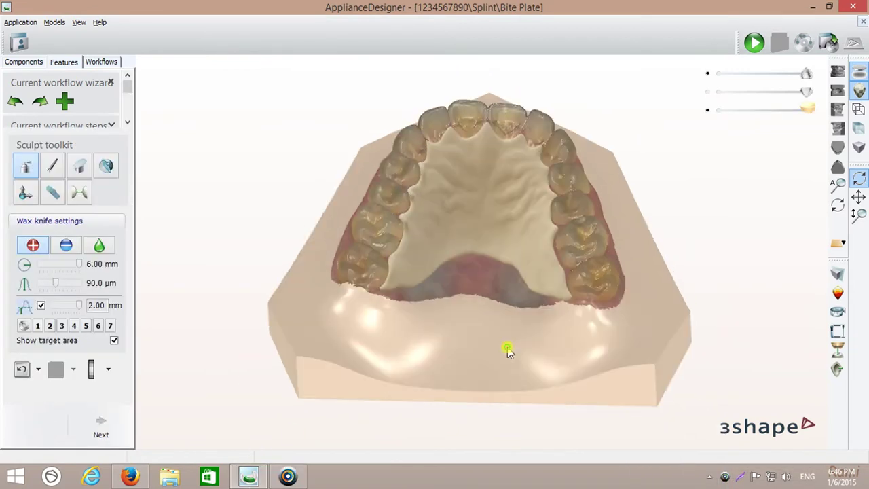
{"action": "left_click", "coordinate": [108, 425]}
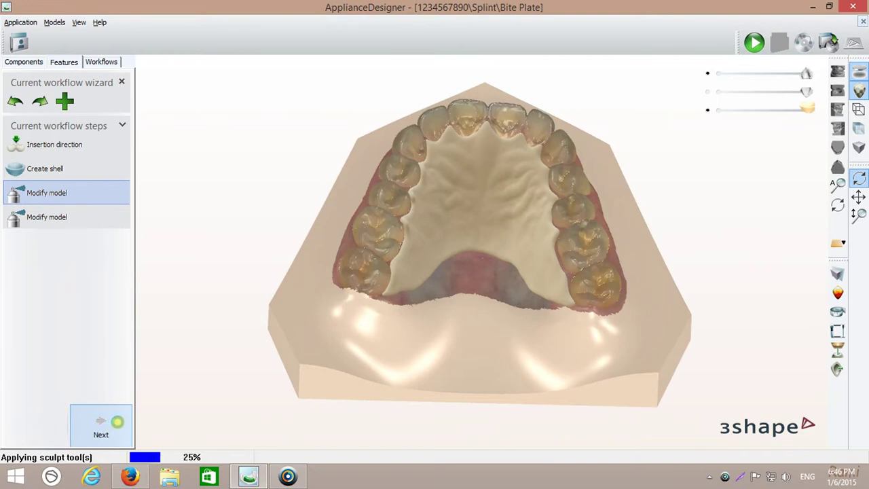
{"action": "right_click", "coordinate": [725, 477]}
{"action": "left_click", "coordinate": [669, 410]}
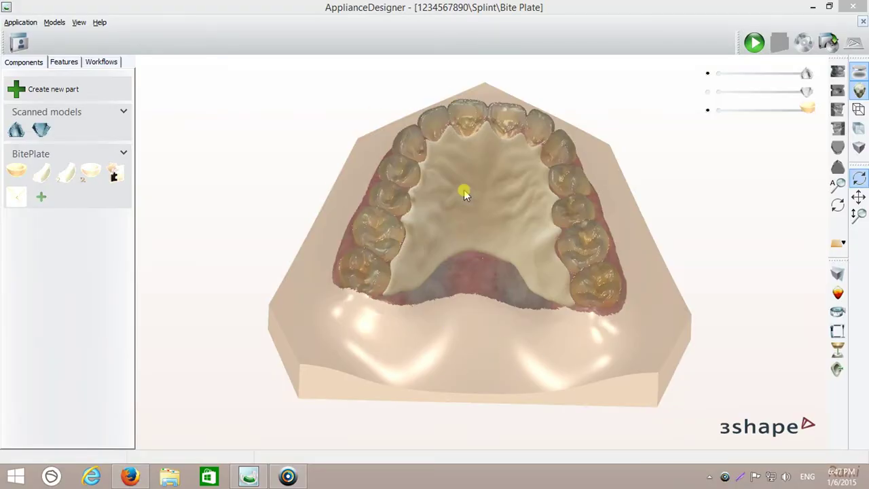
- Design the first wire bar around the right molars through spline, Create Bar, postprocessing and attachments
{"action": "left_click", "coordinate": [49, 169]}
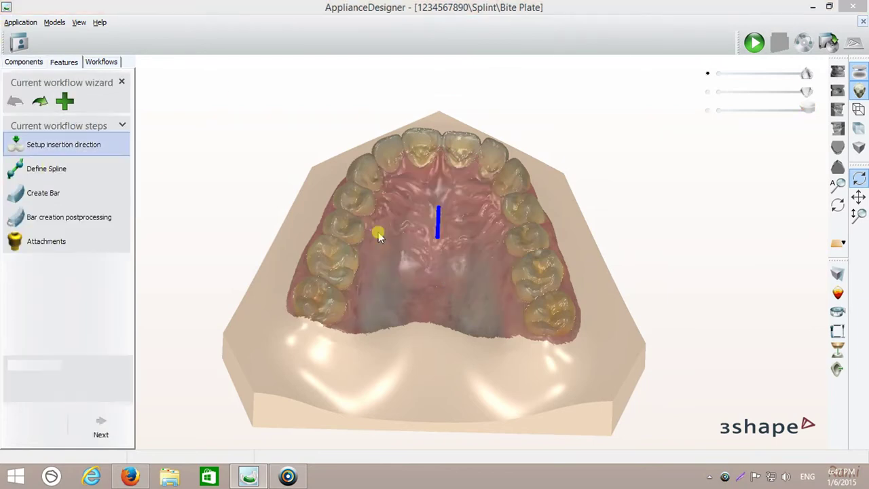
{"action": "left_click", "coordinate": [101, 428]}
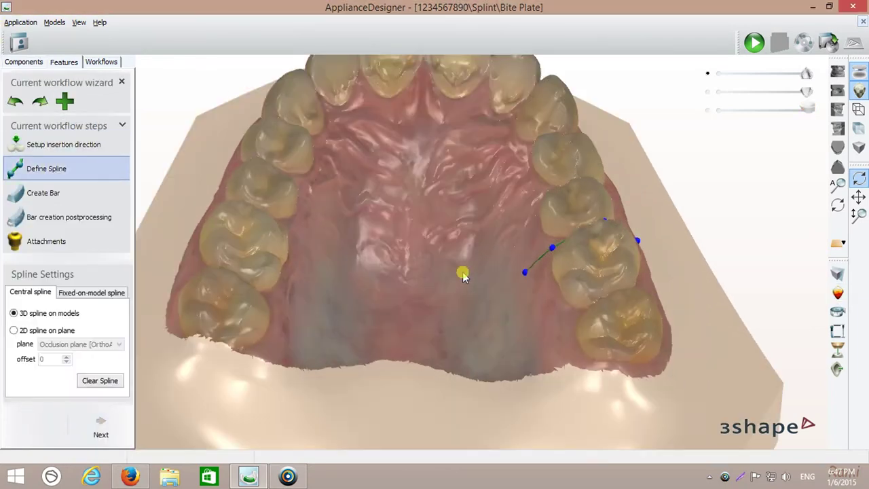
{"action": "left_click", "coordinate": [101, 428]}
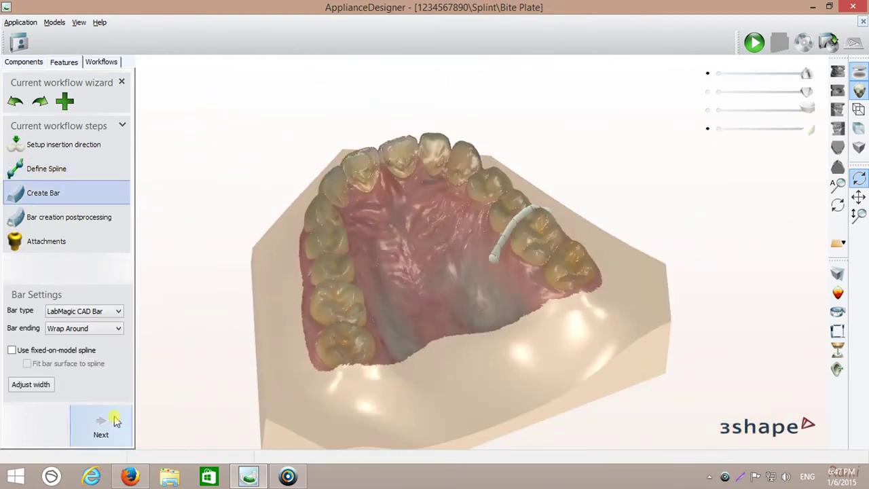
{"action": "left_click", "coordinate": [100, 427]}
{"action": "left_click", "coordinate": [100, 428]}
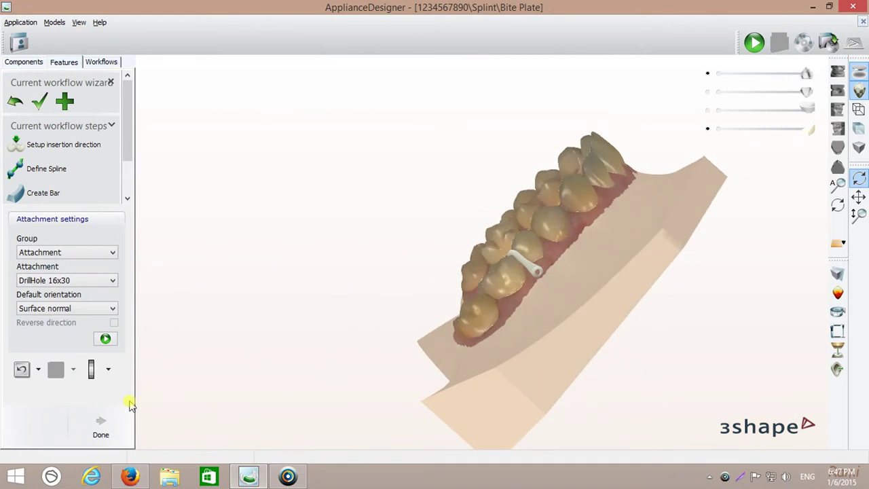
{"action": "left_click", "coordinate": [102, 428]}
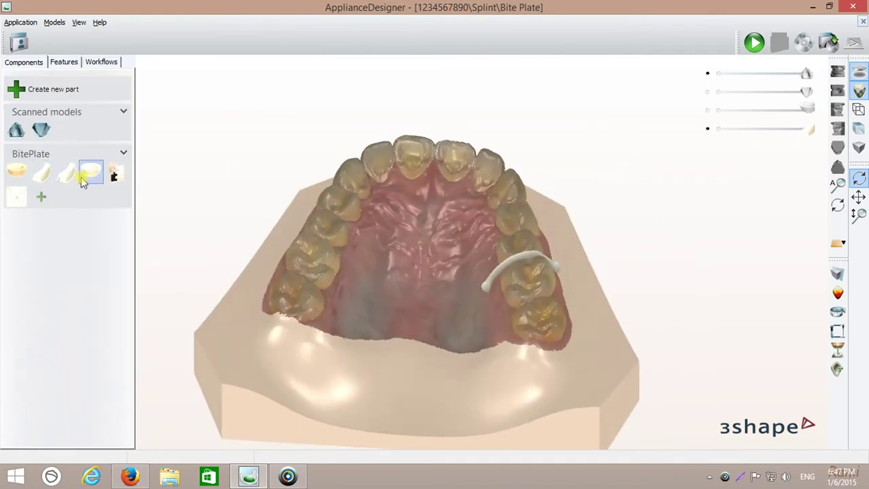
{"action": "double_click", "coordinate": [90, 173]}
- Create the second bar from its spline with the palatal shell shown, advancing to attachments
{"action": "left_click", "coordinate": [106, 417]}
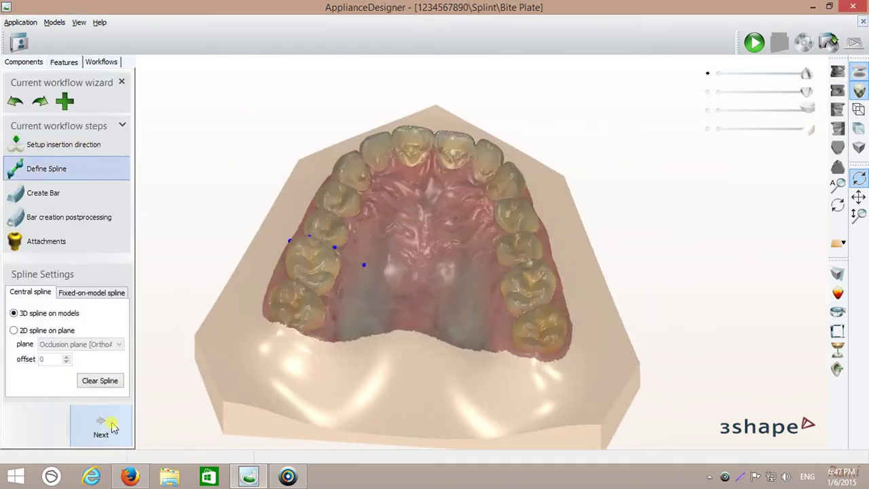
{"action": "left_click", "coordinate": [106, 421]}
{"action": "left_click", "coordinate": [787, 110]}
{"action": "right_click_drag", "start_coordinate": [631, 130], "coordinate": [207, 304]}
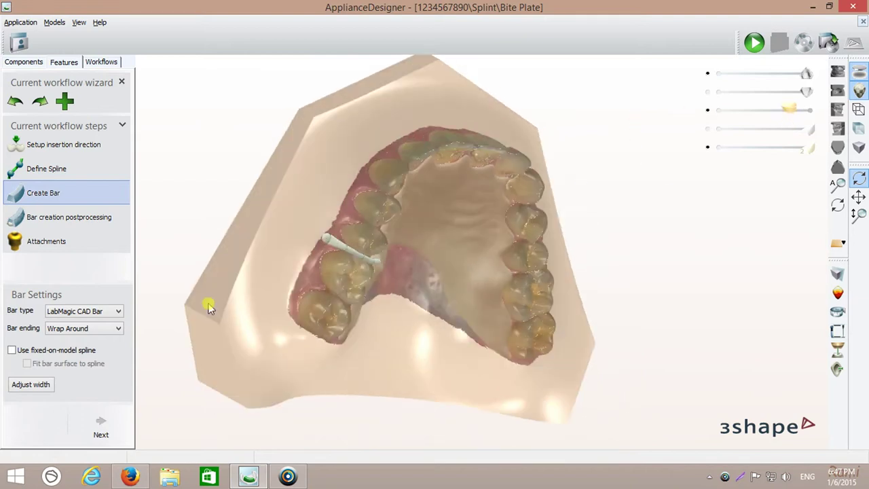
{"action": "left_click", "coordinate": [115, 426]}
{"action": "left_click", "coordinate": [126, 421]}
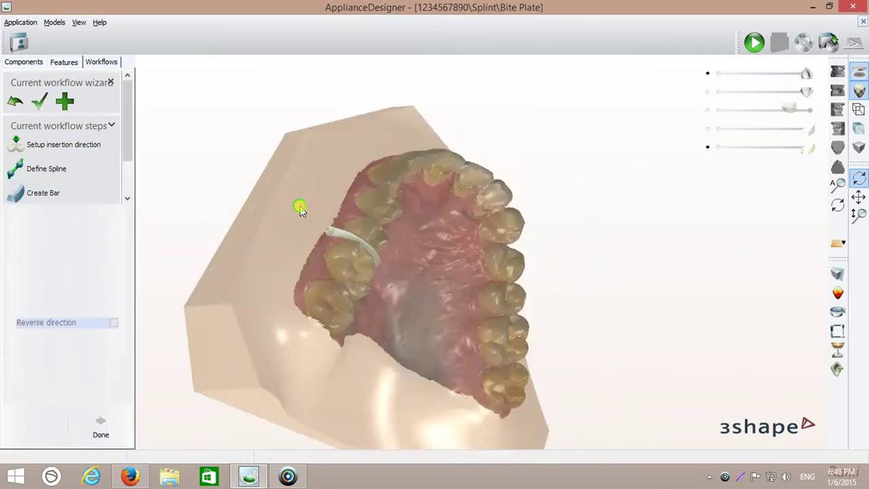
- Place a DrillHole 16x30 loop on the bar's free end, undoing all and then redoing it
{"action": "mouse_move", "coordinate": [347, 282]}
{"action": "right_mouse_down"}
{"action": "mouse_move", "coordinate": [245, 231]}
{"action": "mouse_move", "coordinate": [223, 321]}
{"action": "mouse_move", "coordinate": [229, 291]}
{"action": "right_mouse_up"}
{"action": "right_click_drag", "start_coordinate": [306, 218], "coordinate": [387, 223]}
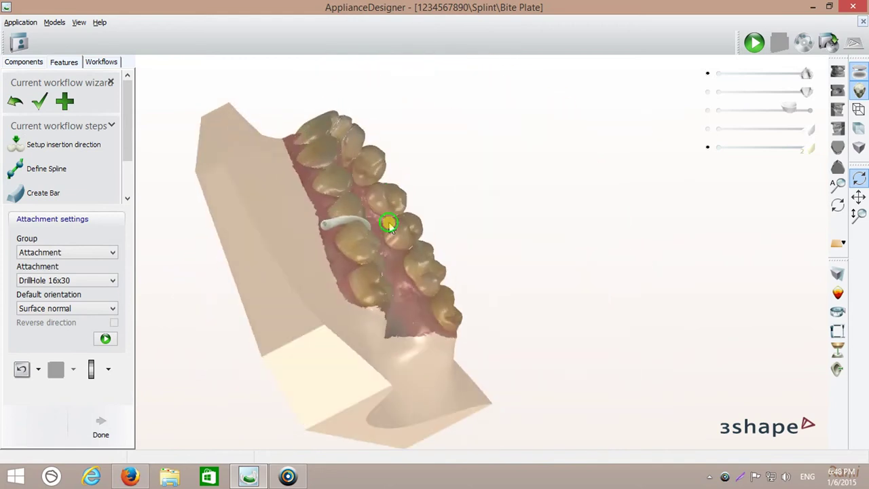
{"action": "scroll", "coordinate": [297, 224], "scroll_direction": "up", "scroll_amount": 5}
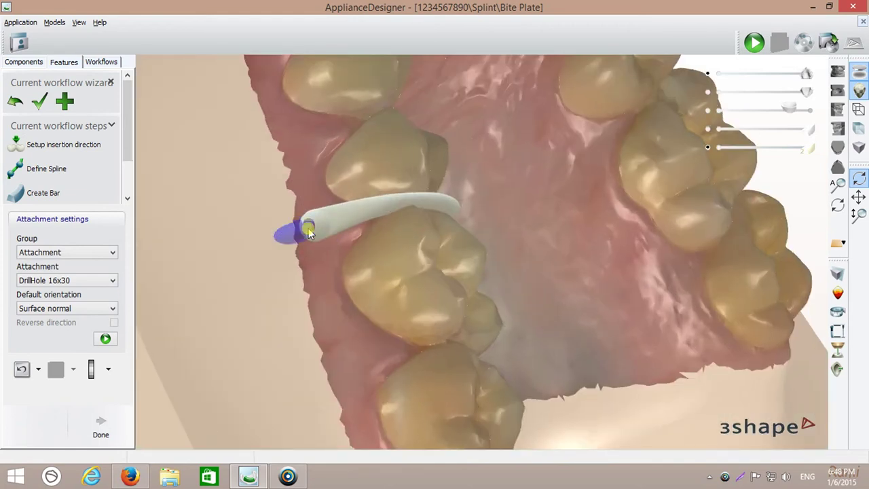
{"action": "right_click_drag", "start_coordinate": [287, 227], "coordinate": [149, 306]}
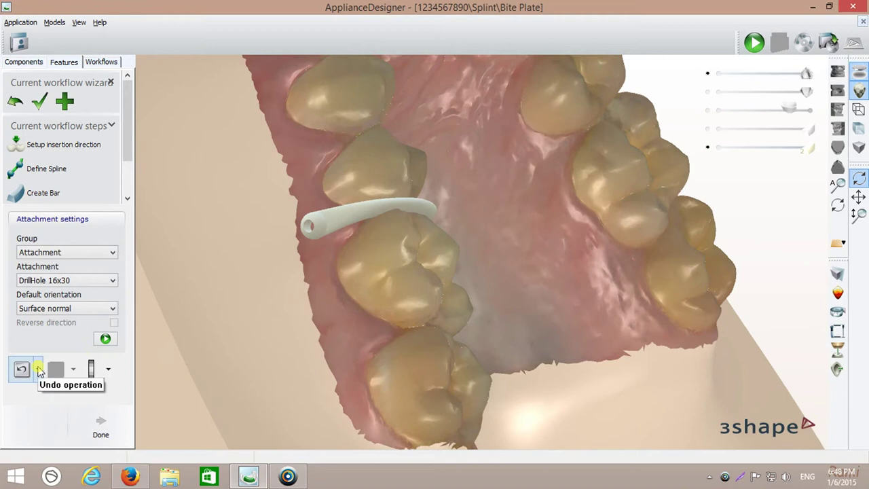
{"action": "left_click", "coordinate": [39, 369]}
{"action": "left_click", "coordinate": [42, 436]}
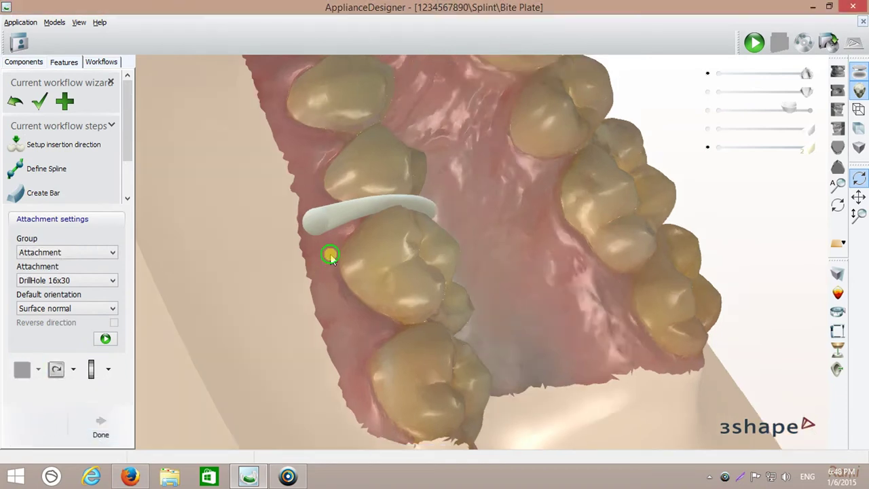
{"action": "right_click_drag", "start_coordinate": [330, 252], "coordinate": [285, 217]}
{"action": "left_click", "coordinate": [54, 370]}
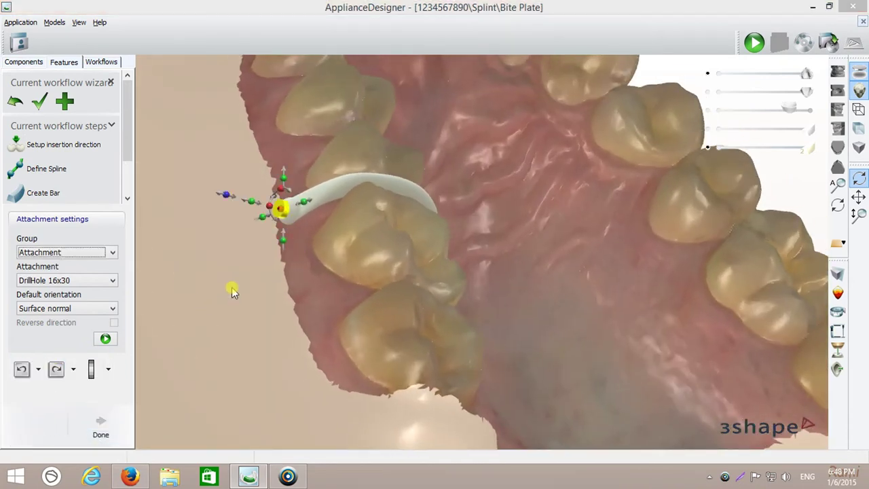
{"action": "left_click", "coordinate": [57, 370]}
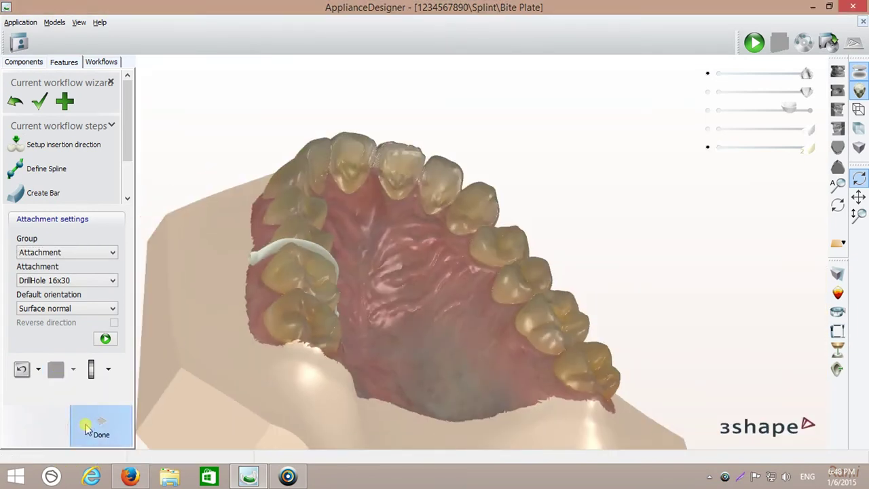
- Generate a 3.1mm anterior shell behind the incisors from an outline traced on the front palate
{"action": "left_click", "coordinate": [101, 426]}
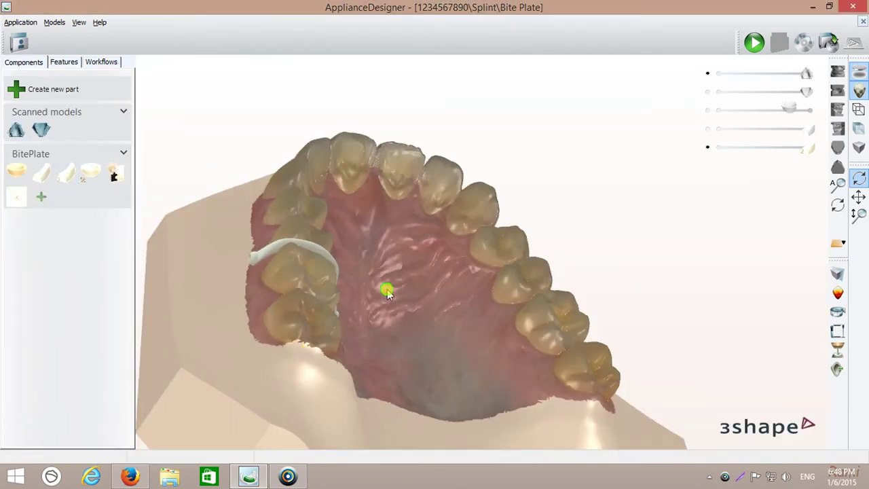
{"action": "left_click", "coordinate": [713, 129]}
{"action": "double_click", "coordinate": [110, 171]}
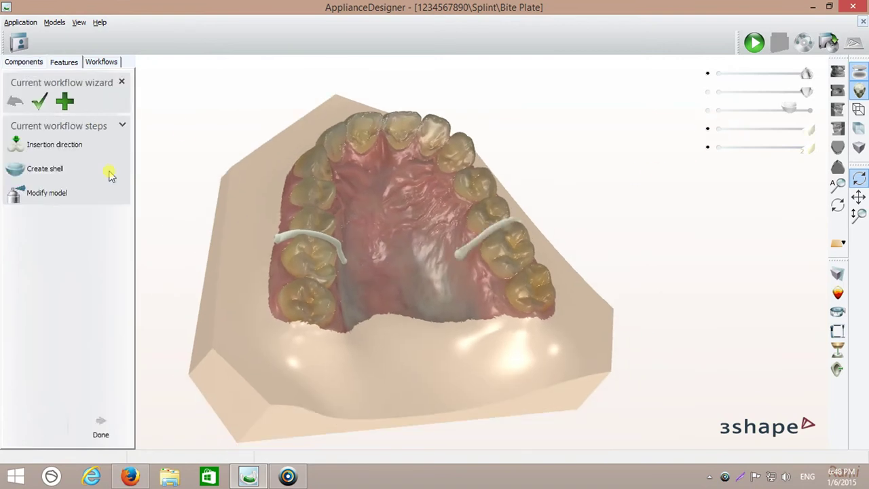
{"action": "left_click", "coordinate": [105, 425]}
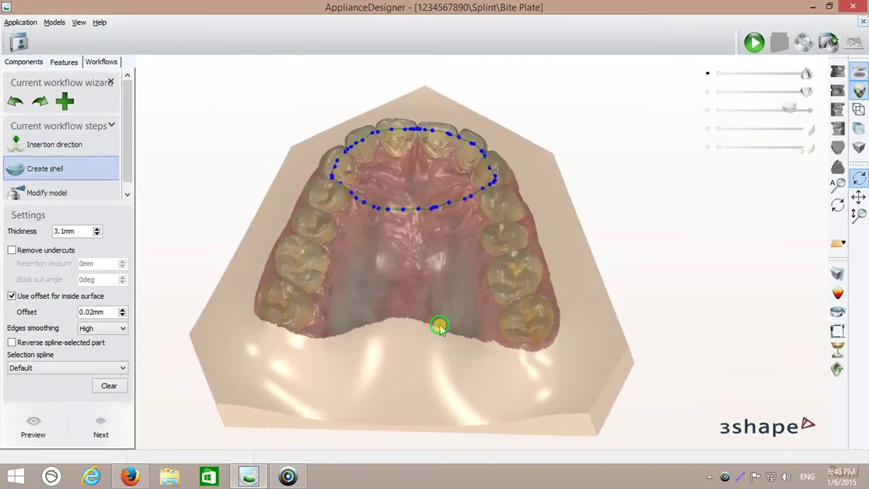
{"action": "left_click", "coordinate": [781, 110]}
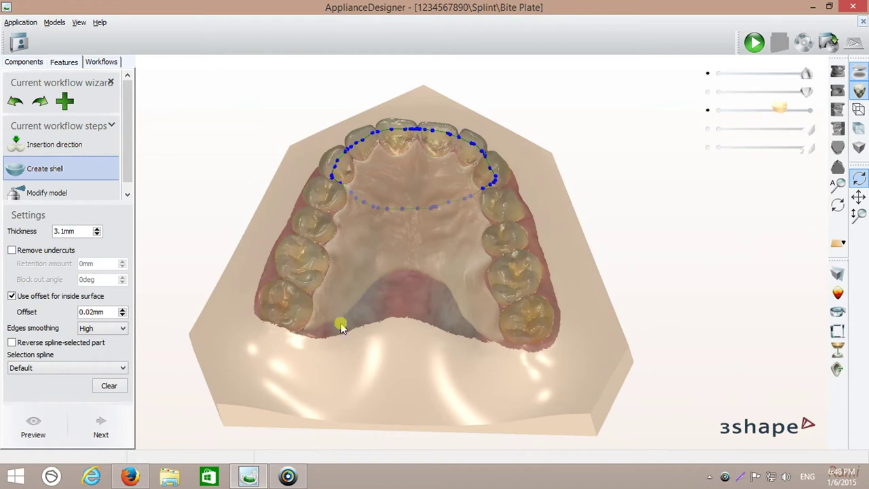
{"action": "left_click", "coordinate": [118, 429]}
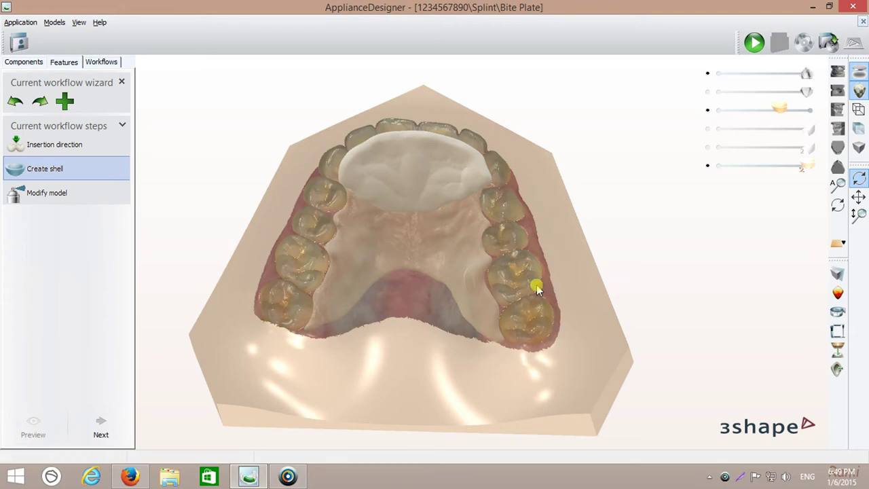
- Smooth the anterior platform with the Wax knife and finish sculpting it
{"action": "mouse_move", "coordinate": [389, 251]}
{"action": "right_mouse_down"}
{"action": "mouse_move", "coordinate": [417, 229]}
{"action": "mouse_move", "coordinate": [394, 166]}
{"action": "right_mouse_up"}
{"action": "key", "text": "shift"}
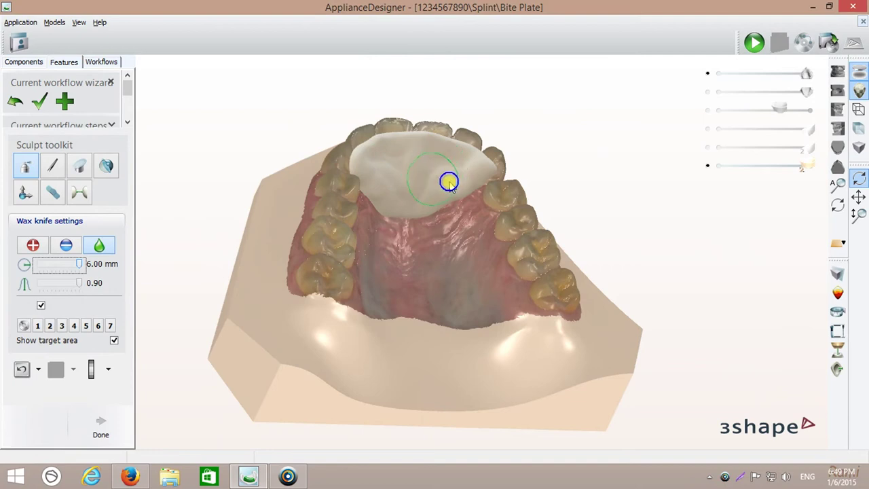
{"action": "left_click", "coordinate": [123, 426]}
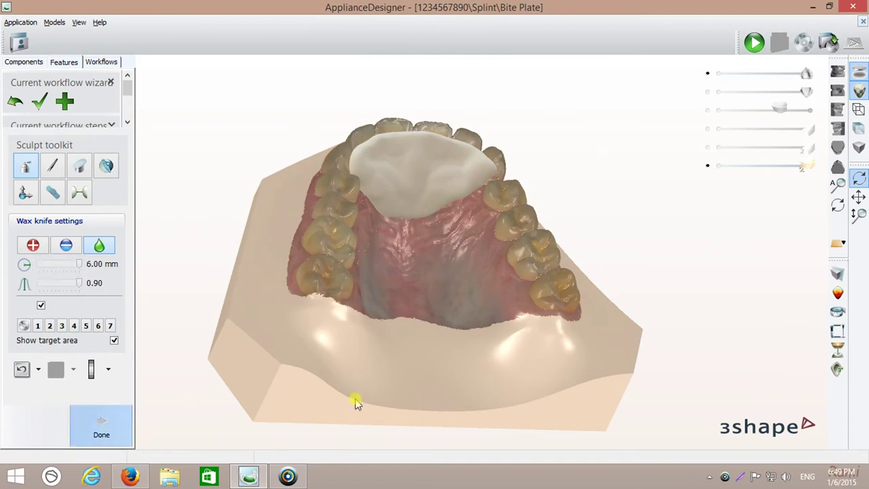
- Combine the platform and palatal shell into one model and make the bite plate semi-transparent
{"action": "left_click", "coordinate": [766, 113]}
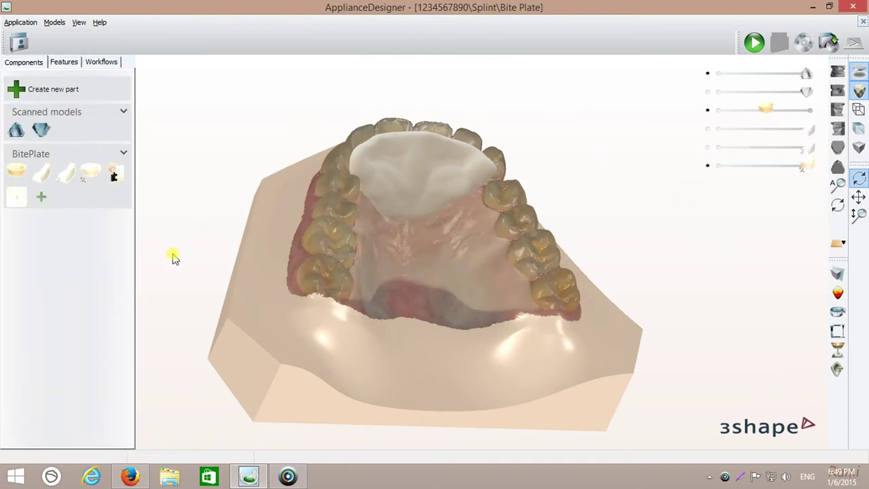
{"action": "left_click", "coordinate": [116, 171]}
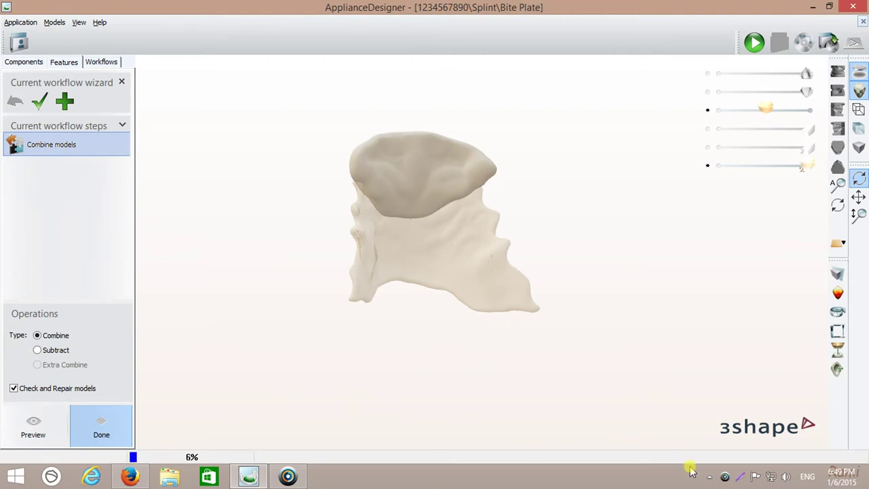
{"action": "right_click", "coordinate": [725, 476]}
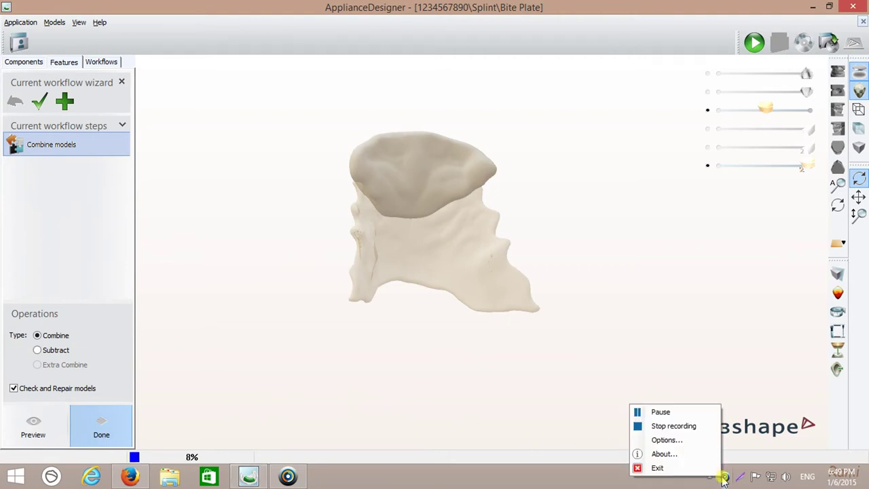
{"action": "left_click", "coordinate": [682, 424]}
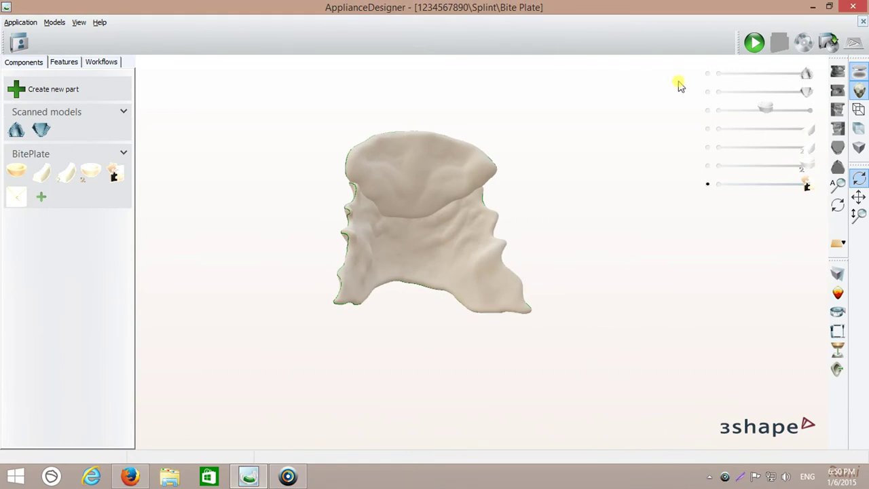
{"action": "left_click", "coordinate": [707, 73]}
{"action": "left_click", "coordinate": [782, 184]}
- Add wax to the merged bite plate surface with the Wax knife and apply the sculpt
{"action": "right_click_drag", "start_coordinate": [686, 190], "coordinate": [640, 220]}
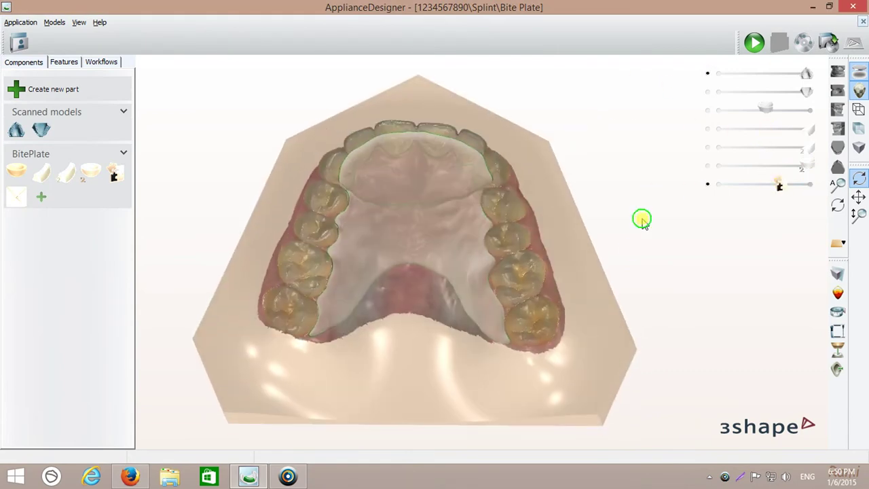
{"action": "double_click", "coordinate": [17, 196]}
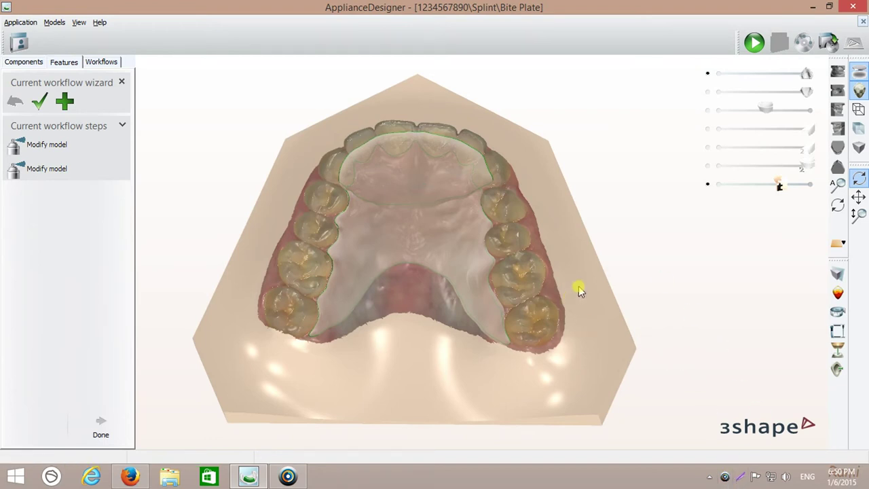
{"action": "scroll", "coordinate": [351, 202], "scroll_direction": "up", "scroll_amount": 5}
{"action": "scroll", "coordinate": [351, 202], "scroll_direction": "down", "scroll_amount": 3}
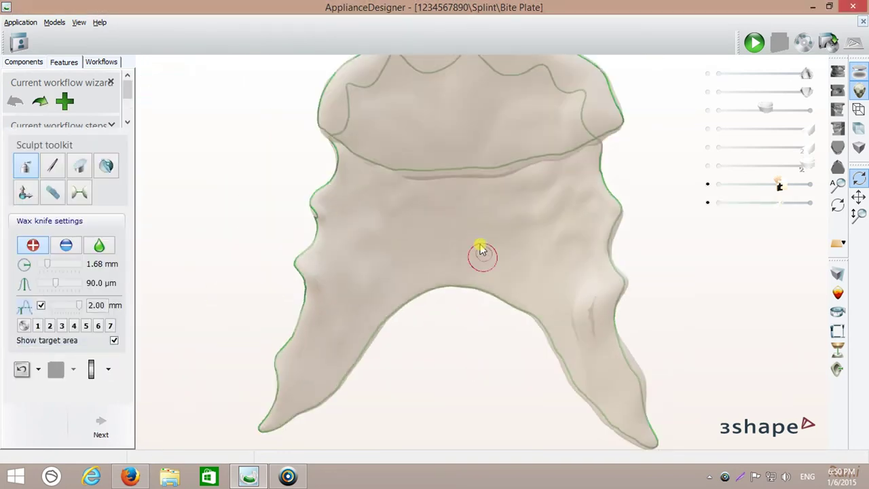
{"action": "mouse_move", "coordinate": [481, 252]}
{"action": "right_mouse_down"}
{"action": "mouse_move", "coordinate": [424, 140]}
{"action": "mouse_move", "coordinate": [493, 198]}
{"action": "right_mouse_up"}
{"action": "left_click", "coordinate": [708, 74]}
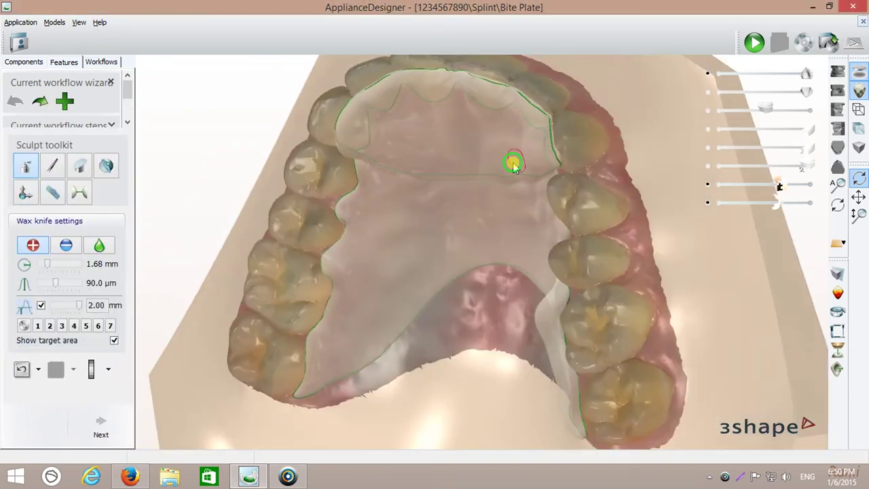
{"action": "right_click_drag", "start_coordinate": [514, 161], "coordinate": [573, 84]}
{"action": "left_click", "coordinate": [115, 425]}
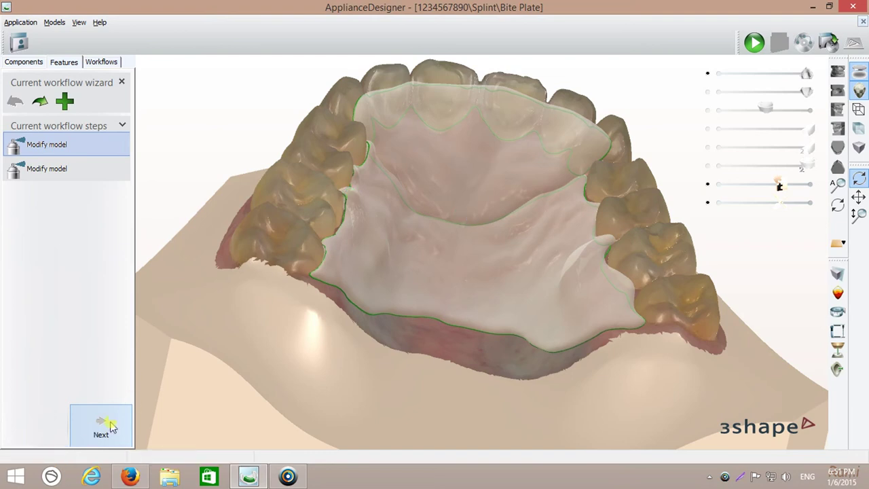
{"action": "left_click", "coordinate": [112, 427]}
- Finish the bite plate and show the upper jaw, both wire clasps and a fully opaque bite plate
{"action": "left_click", "coordinate": [116, 421]}
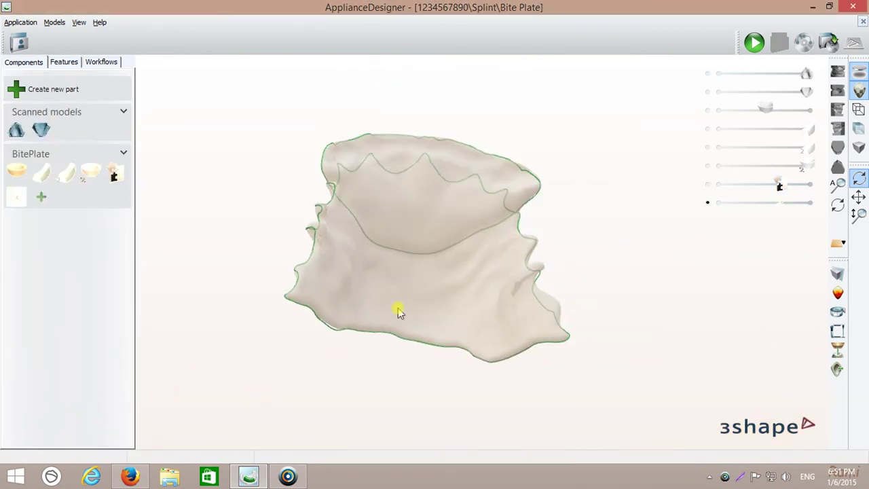
{"action": "left_click", "coordinate": [708, 73]}
{"action": "left_click", "coordinate": [707, 129]}
{"action": "left_click", "coordinate": [708, 146]}
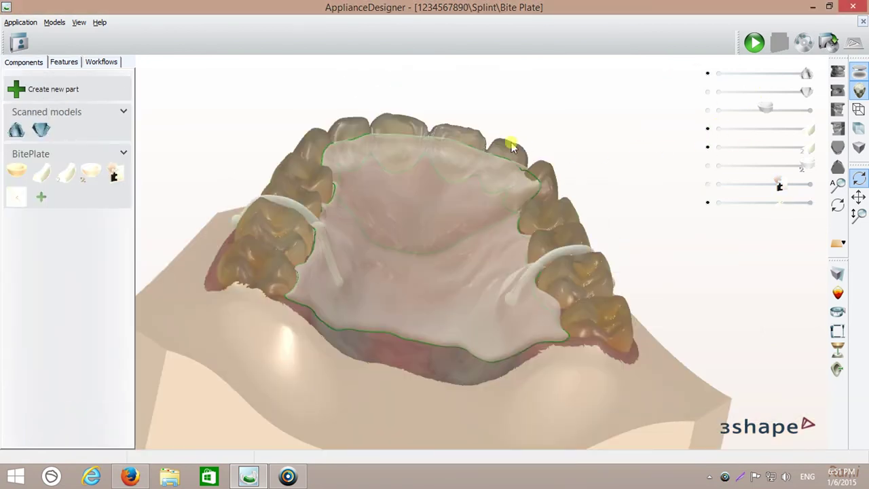
{"action": "left_click", "coordinate": [708, 184]}
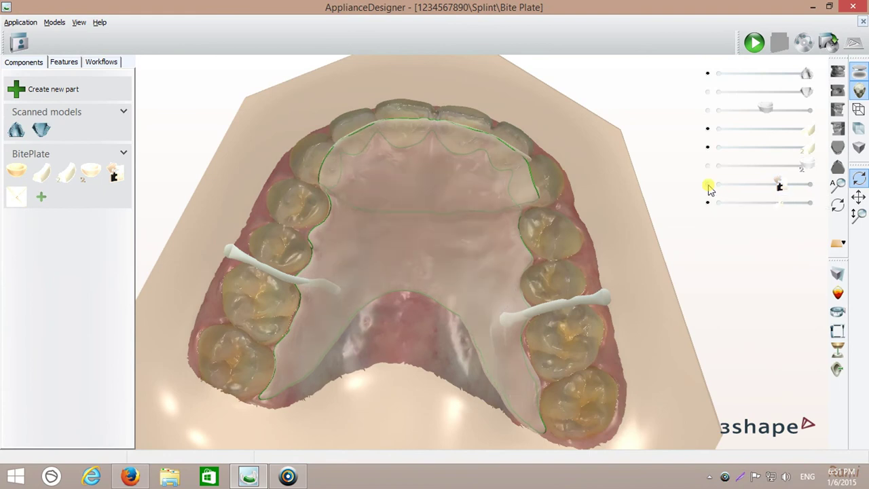
{"action": "left_click", "coordinate": [804, 178]}
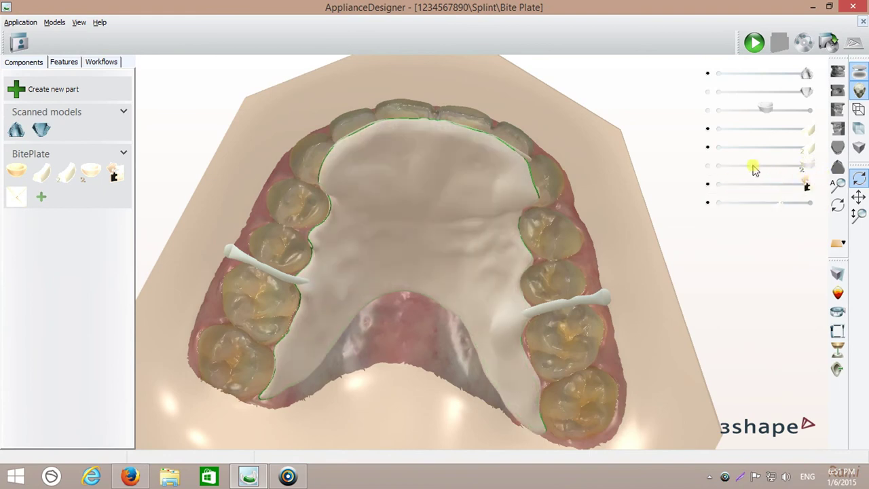
{"action": "left_click_drag", "start_coordinate": [772, 112], "coordinate": [808, 109]}
- Inspect the appliance from front and tilted angles, hiding and restoring the shell and bite plate layers
{"action": "right_click_drag", "start_coordinate": [476, 194], "coordinate": [677, 158]}
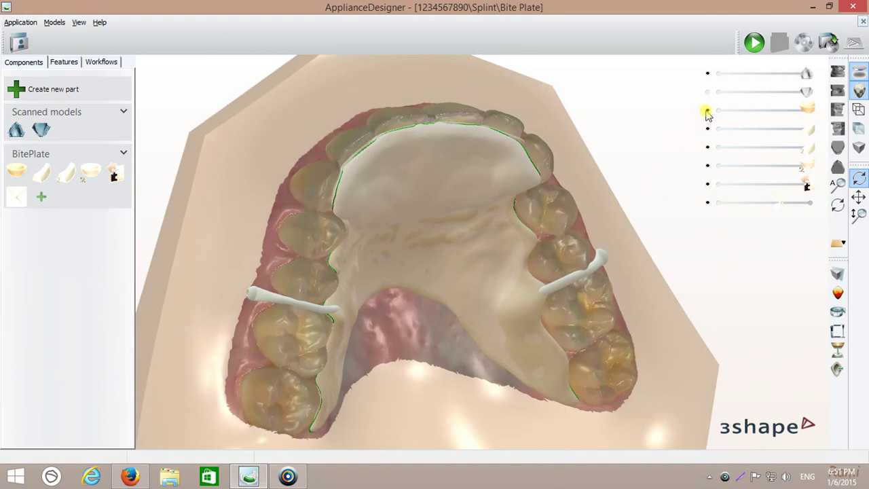
{"action": "left_click", "coordinate": [709, 110]}
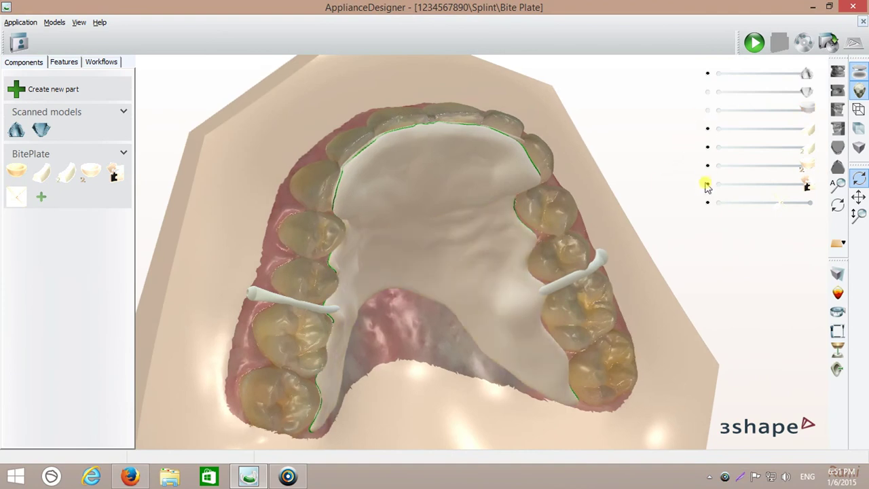
{"action": "left_click", "coordinate": [707, 184]}
{"action": "right_click_drag", "start_coordinate": [707, 173], "coordinate": [483, 135]}
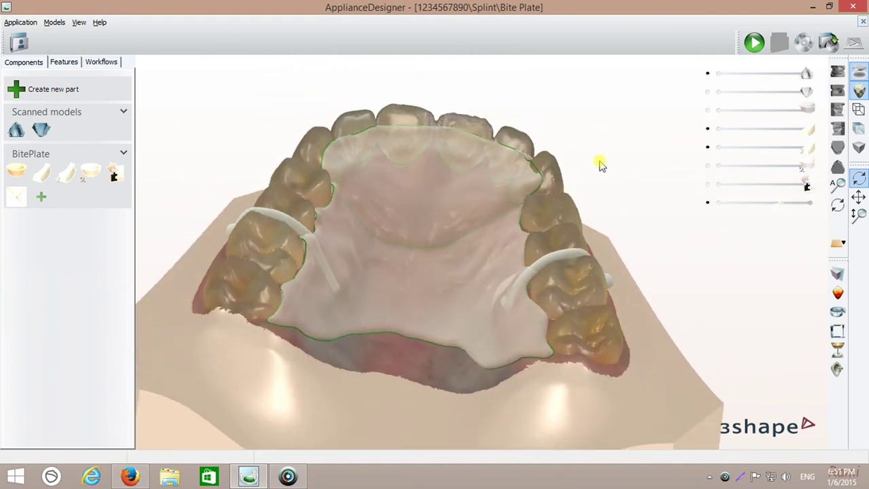
{"action": "mouse_move", "coordinate": [602, 163]}
{"action": "right_mouse_down"}
{"action": "mouse_move", "coordinate": [578, 292]}
{"action": "mouse_move", "coordinate": [460, 261]}
{"action": "mouse_move", "coordinate": [759, 204]}
{"action": "right_mouse_up"}
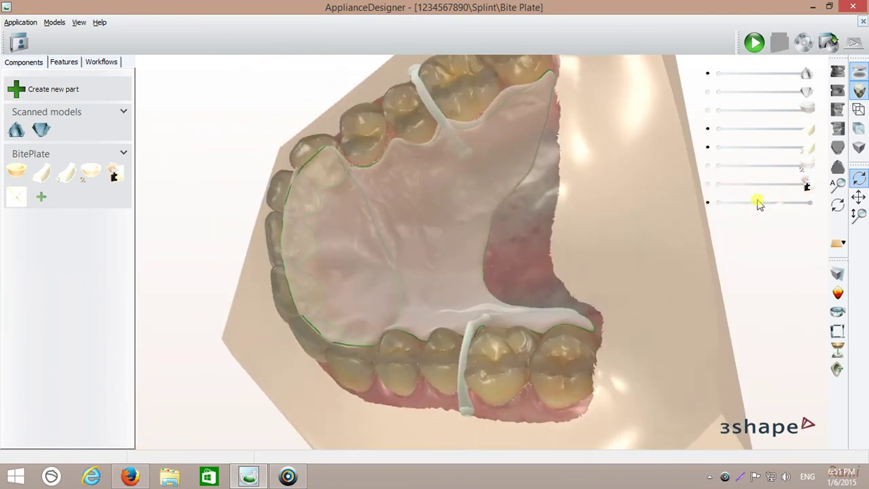
{"action": "left_click", "coordinate": [812, 202]}
{"action": "mouse_move", "coordinate": [369, 252]}
{"action": "right_mouse_down"}
{"action": "mouse_move", "coordinate": [388, 122]}
{"action": "mouse_move", "coordinate": [485, 184]}
{"action": "right_mouse_up"}
{"action": "mouse_move", "coordinate": [713, 91]}
{"action": "right_mouse_down"}
{"action": "mouse_move", "coordinate": [520, 120]}
{"action": "mouse_move", "coordinate": [512, 163]}
{"action": "mouse_move", "coordinate": [274, 62]}
{"action": "mouse_move", "coordinate": [597, 87]}
{"action": "right_mouse_up"}
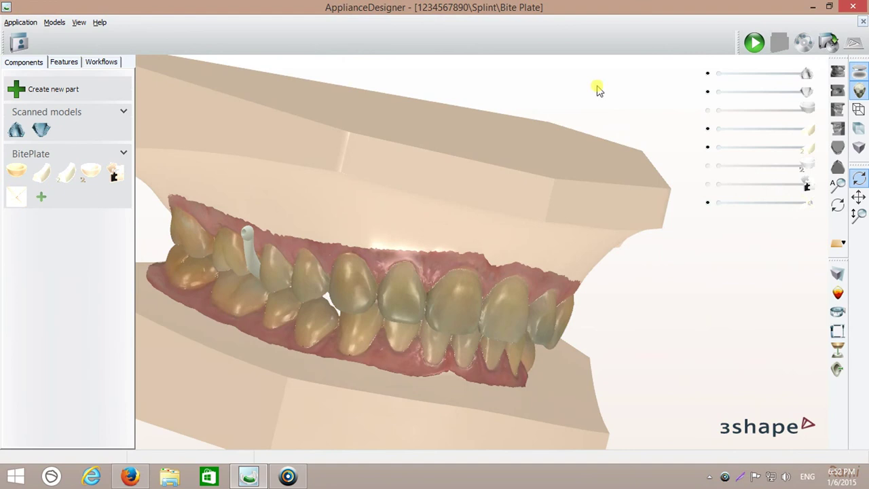
- Check the closed bite from below and the side, then hide the lower jaw for an occlusal view
{"action": "left_click", "coordinate": [706, 75]}
{"action": "mouse_move", "coordinate": [706, 75]}
{"action": "right_mouse_down"}
{"action": "mouse_move", "coordinate": [392, 179]}
{"action": "mouse_move", "coordinate": [430, 88]}
{"action": "mouse_move", "coordinate": [420, 279]}
{"action": "mouse_move", "coordinate": [369, 275]}
{"action": "mouse_move", "coordinate": [771, 79]}
{"action": "right_mouse_up"}
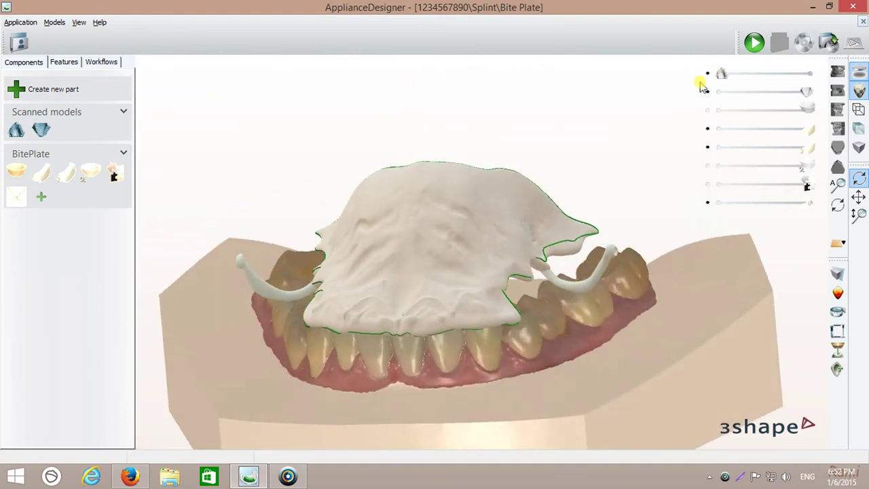
{"action": "left_click_drag", "start_coordinate": [718, 74], "coordinate": [806, 73]}
{"action": "mouse_move", "coordinate": [806, 74]}
{"action": "right_mouse_down"}
{"action": "mouse_move", "coordinate": [565, 202]}
{"action": "mouse_move", "coordinate": [445, 216]}
{"action": "mouse_move", "coordinate": [388, 203]}
{"action": "mouse_move", "coordinate": [557, 188]}
{"action": "mouse_move", "coordinate": [543, 175]}
{"action": "right_mouse_up"}
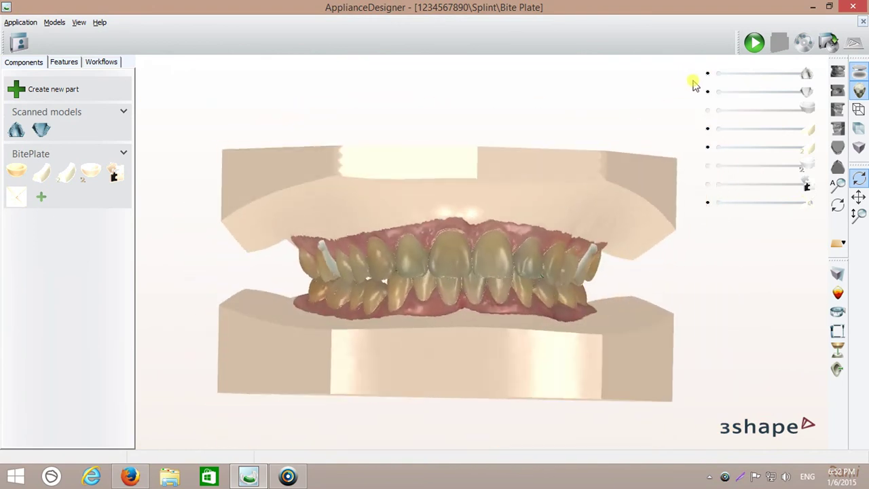
{"action": "left_click", "coordinate": [708, 92]}
{"action": "mouse_move", "coordinate": [611, 102]}
{"action": "left_mouse_down"}
{"action": "mouse_move", "coordinate": [541, 128]}
{"action": "mouse_move", "coordinate": [505, 183]}
{"action": "left_mouse_up"}
{"action": "scroll", "coordinate": [607, 229], "scroll_direction": "up", "scroll_amount": 2}
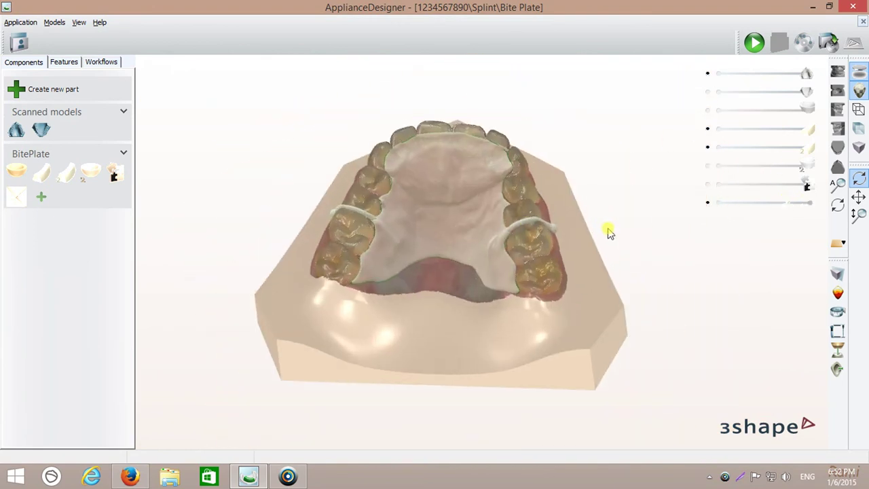
{"action": "scroll", "coordinate": [543, 272], "scroll_direction": "up", "scroll_amount": 3}
{"action": "scroll", "coordinate": [563, 218], "scroll_direction": "up", "scroll_amount": 2}
{"action": "right_click", "coordinate": [725, 476]}
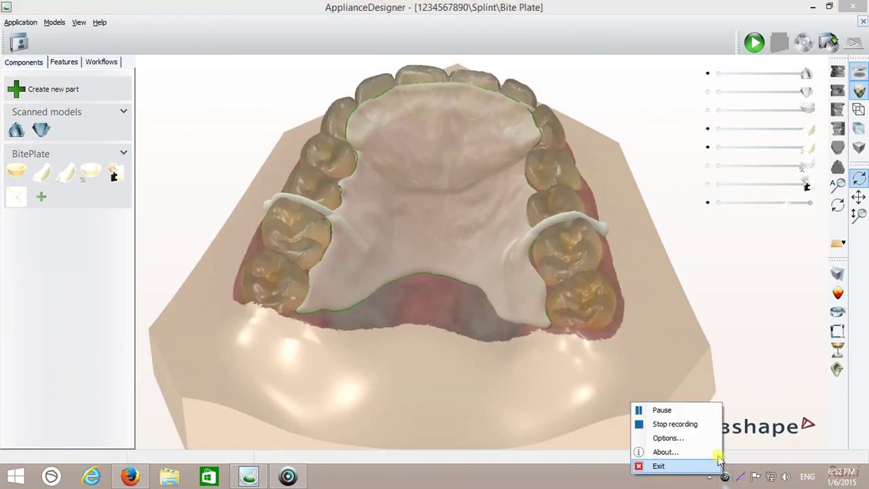